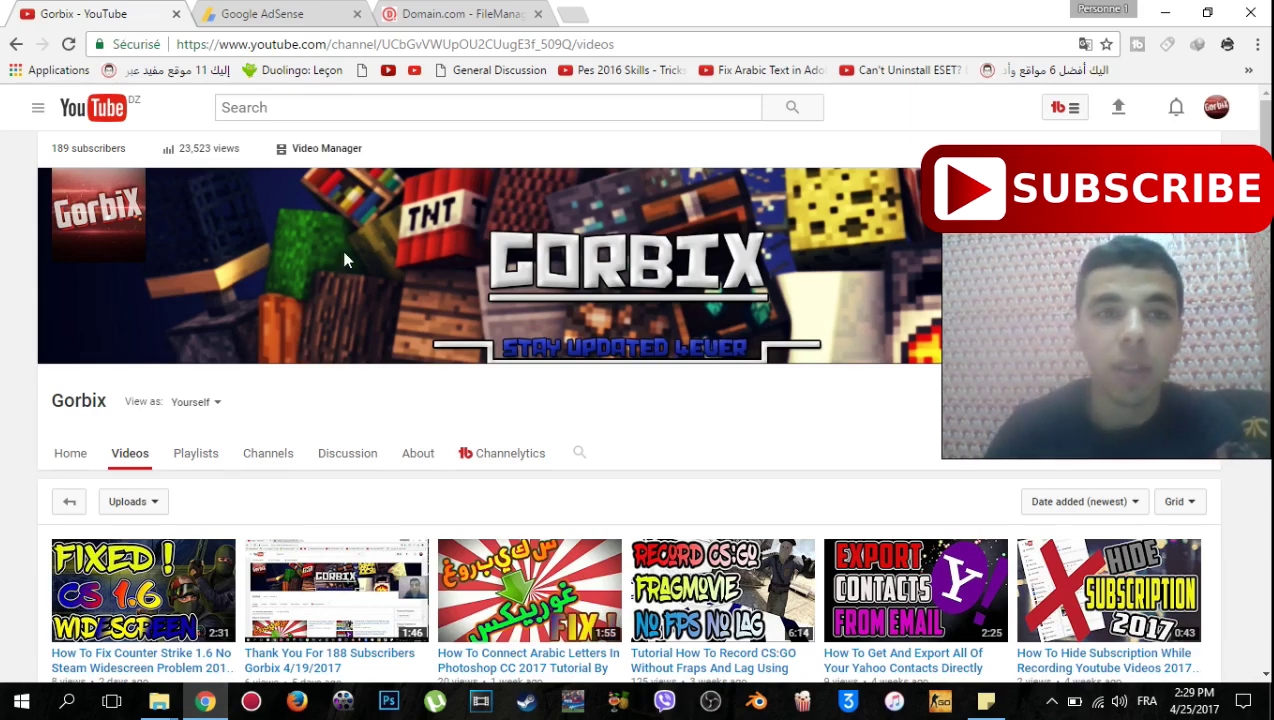
Switch to Google AdSense and start a new content ad unit.
{"action": "left_click", "coordinate": [292, 16]}
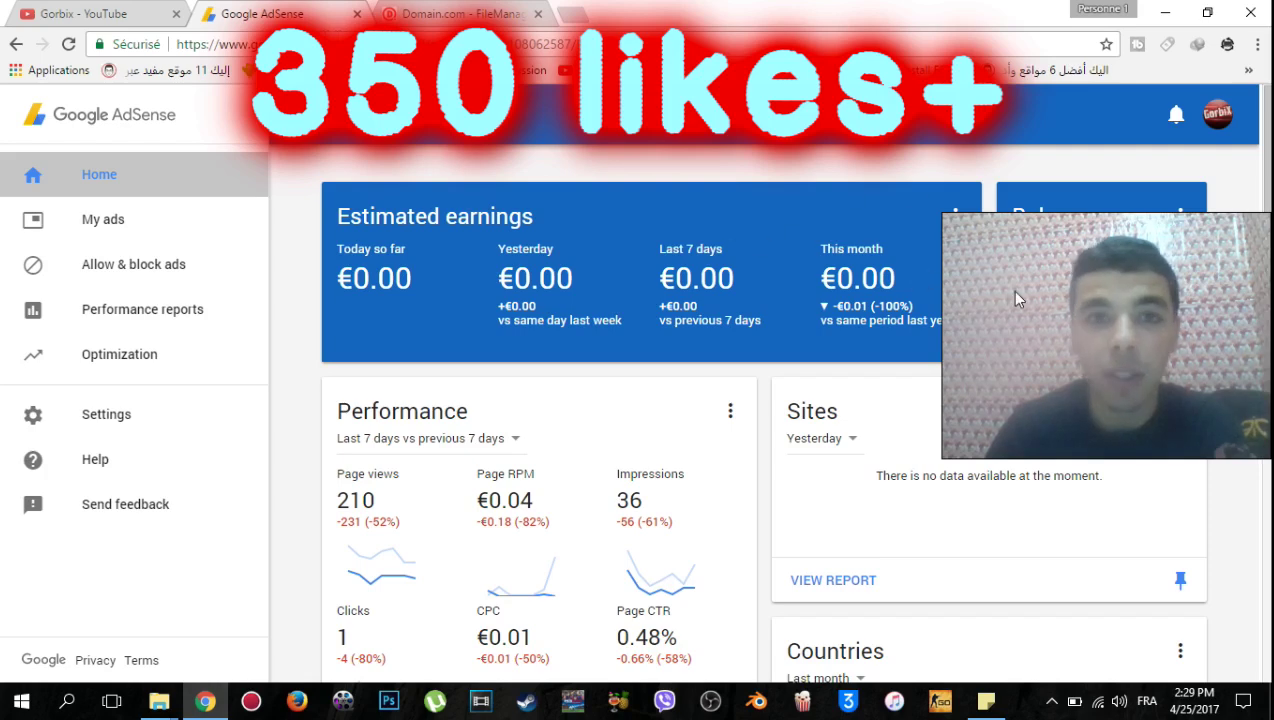
{"action": "left_click", "coordinate": [466, 12]}
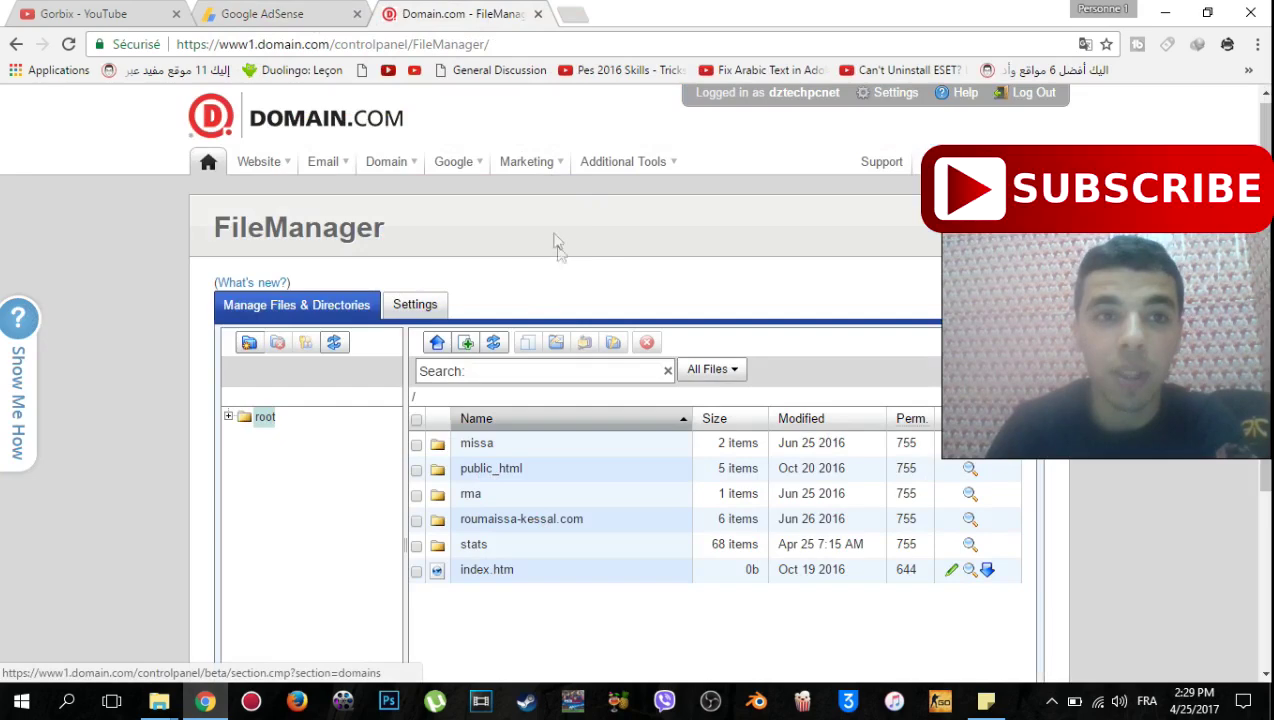
{"action": "left_click", "coordinate": [277, 10]}
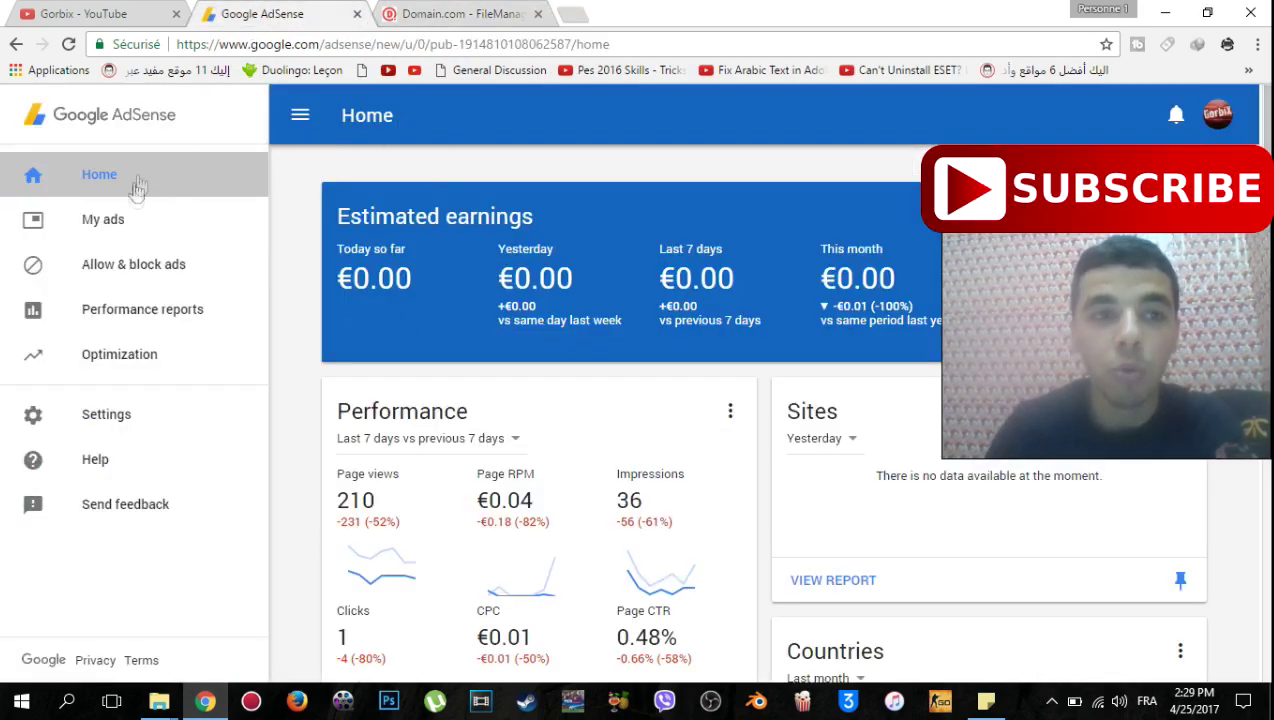
{"action": "left_click", "coordinate": [162, 232]}
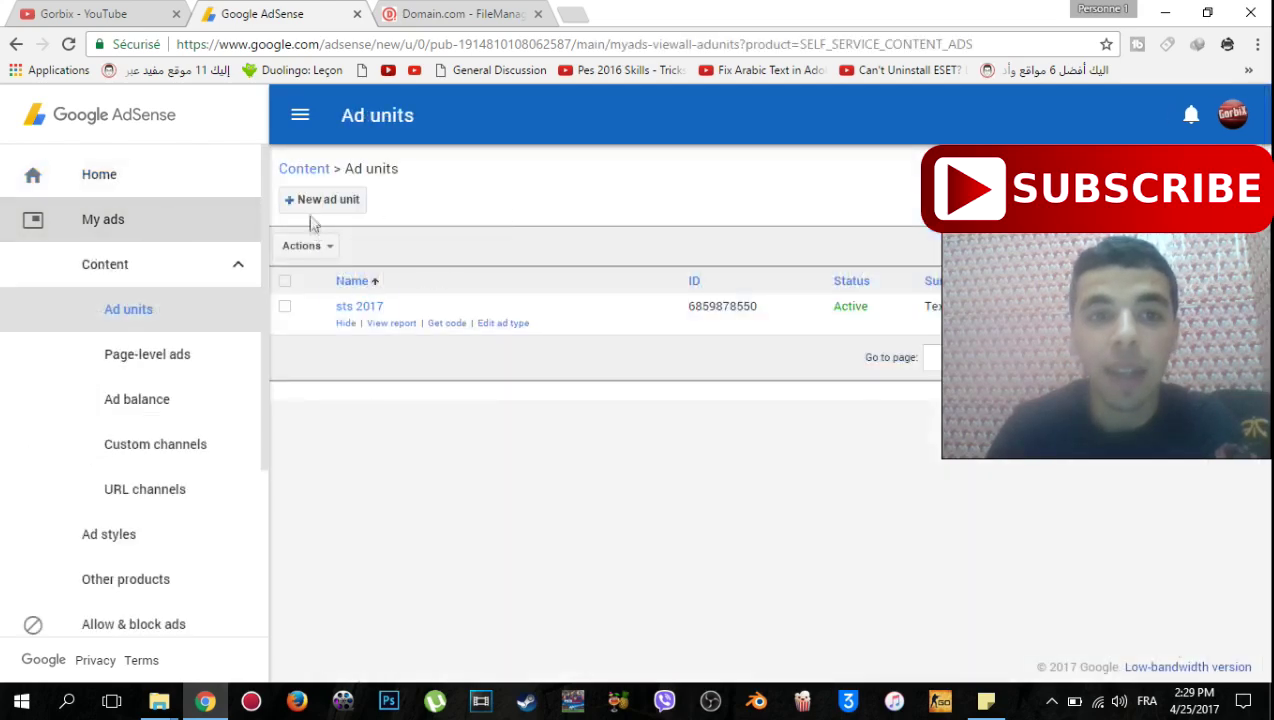
{"action": "left_click", "coordinate": [313, 204]}
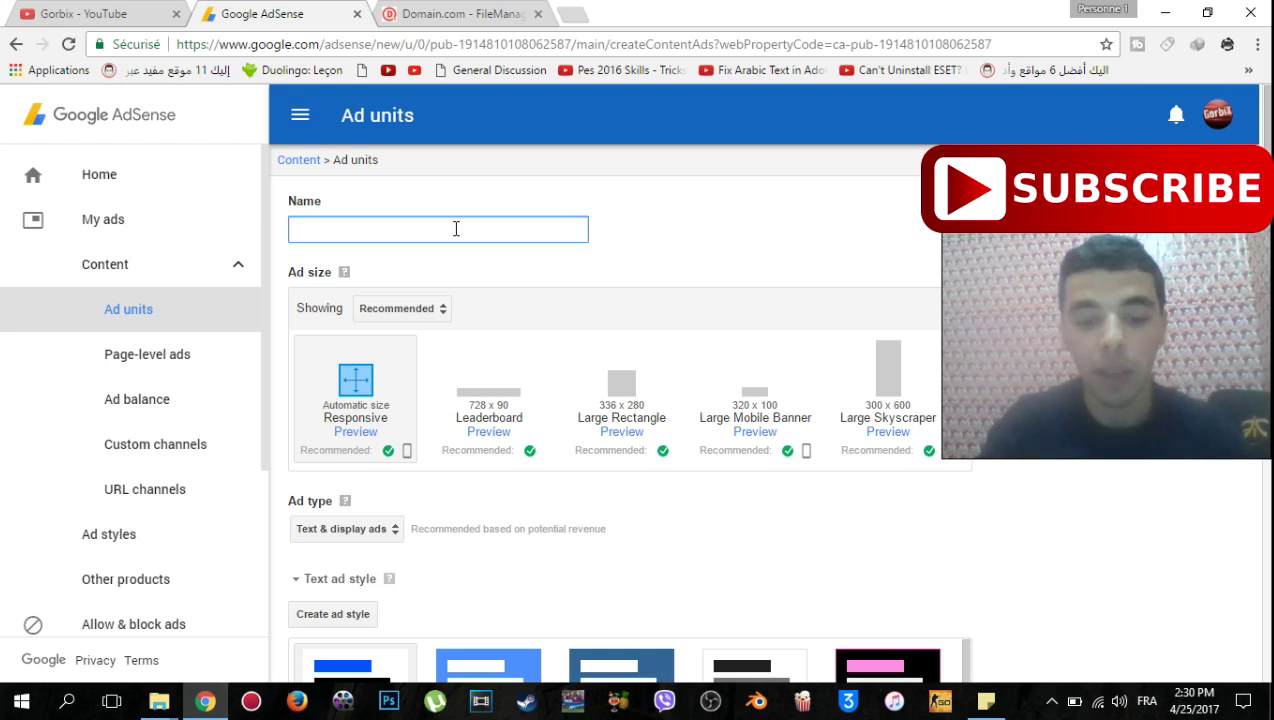
Name the ad unit gorbix, choose the 728 x 90 Leaderboard size and set the ad type to Text & display ads.
{"action": "type", "text": "gorbix"}
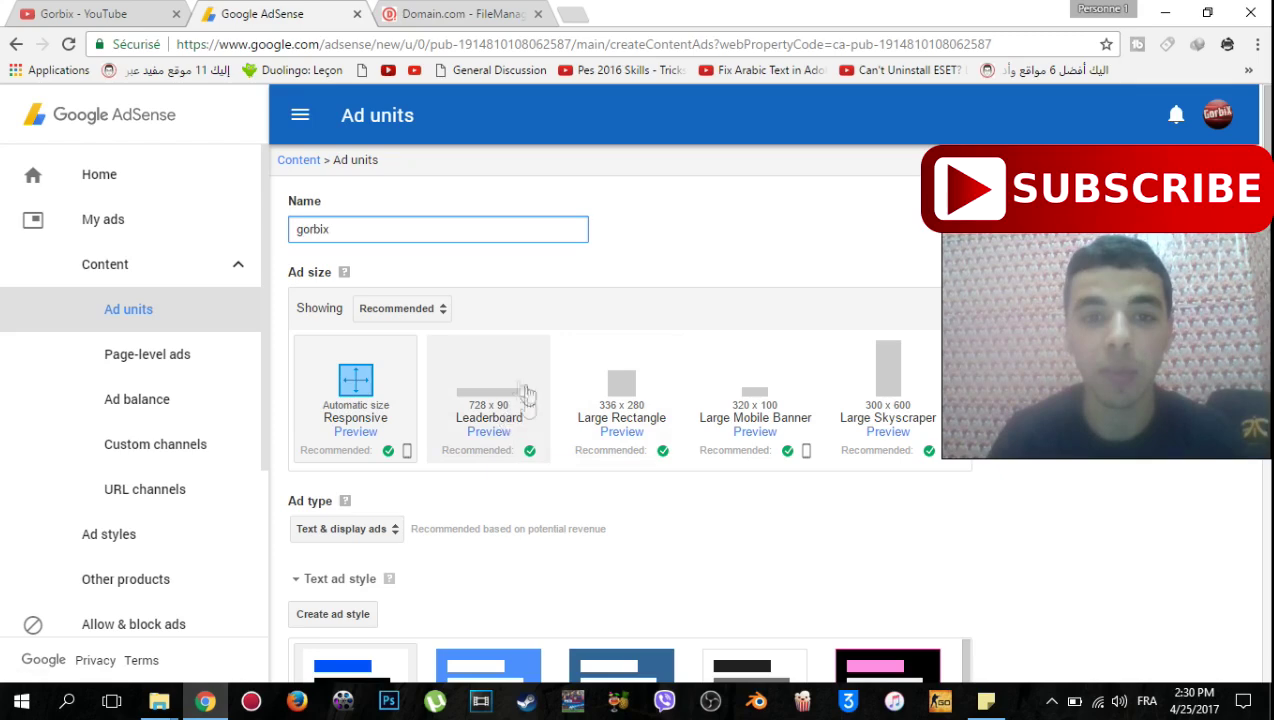
{"action": "left_click", "coordinate": [501, 404]}
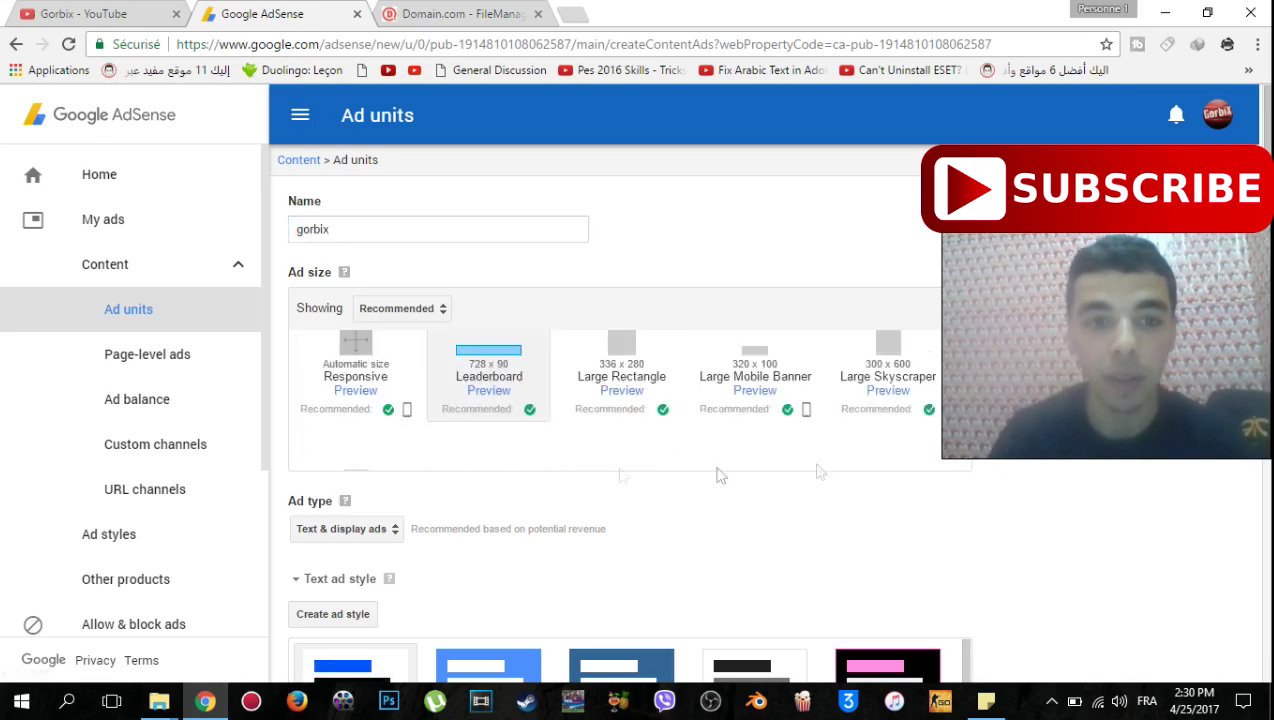
{"action": "scroll", "coordinate": [1025, 420], "scroll_direction": "down", "scroll_amount": 3}
{"action": "scroll", "coordinate": [993, 410], "scroll_direction": "up", "scroll_amount": 1}
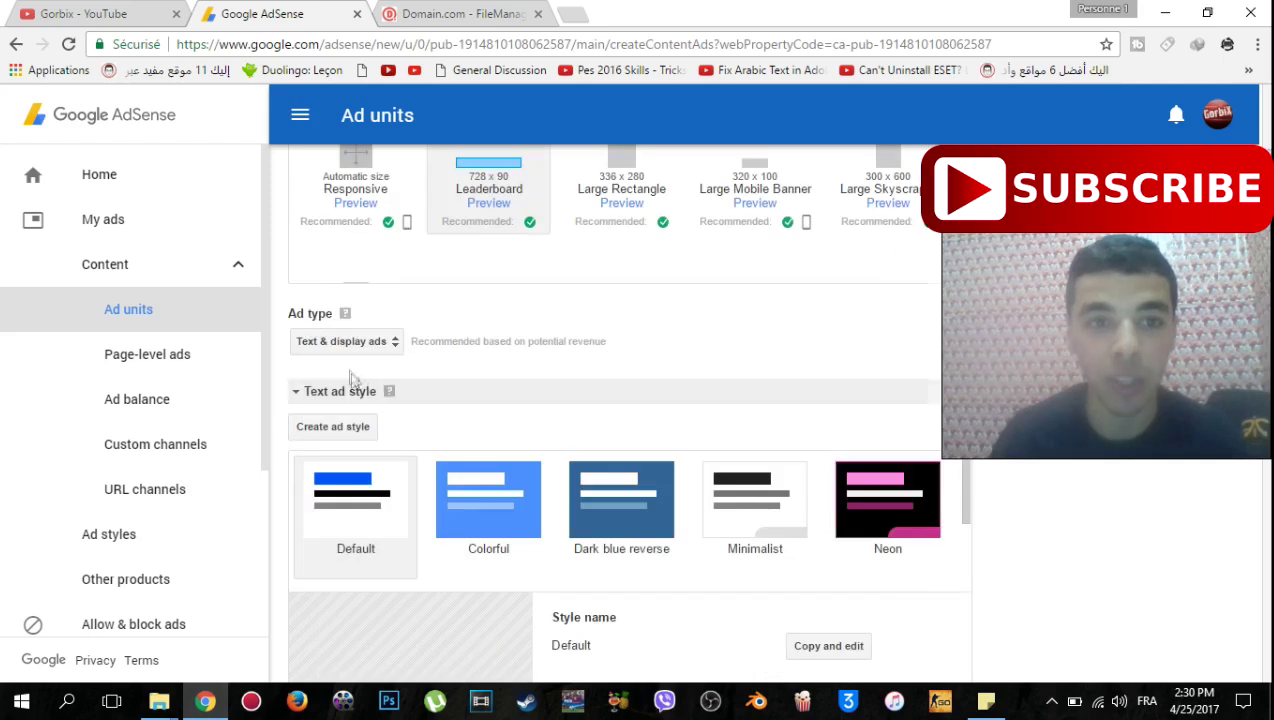
{"action": "left_click", "coordinate": [366, 342]}
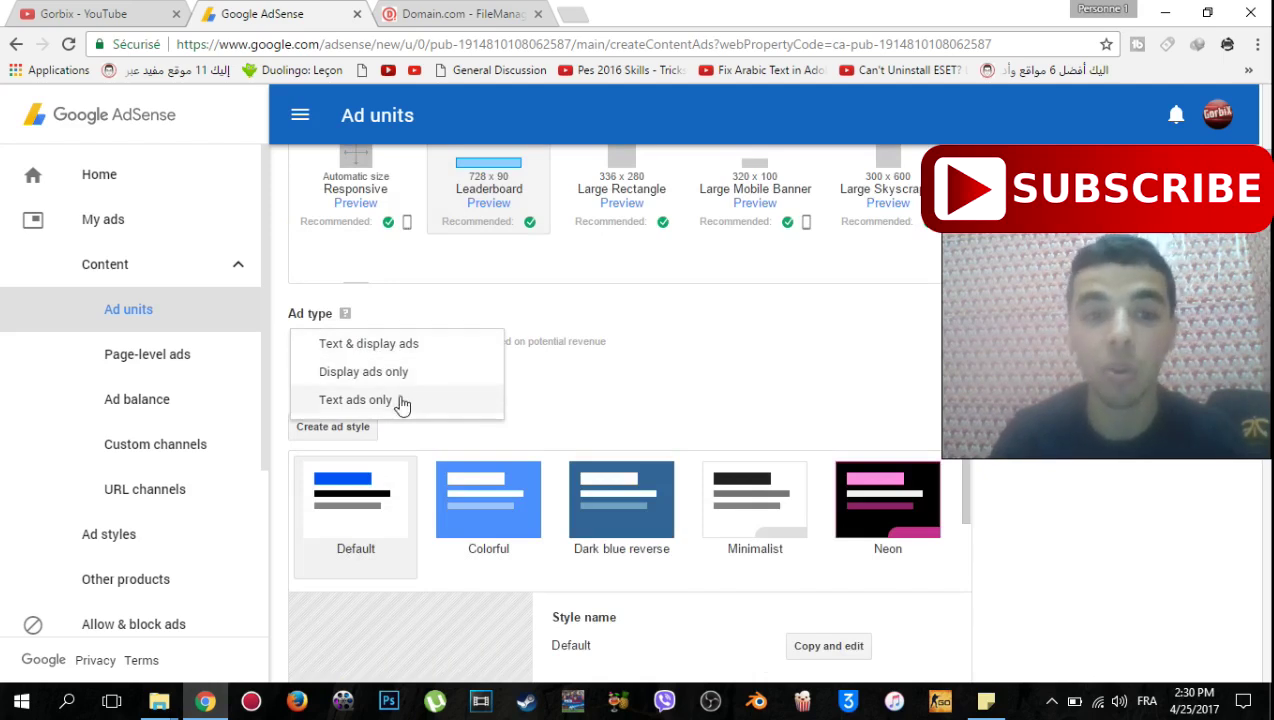
{"action": "left_click", "coordinate": [425, 345]}
Apply the Neon text ad style to the ad unit, save it and get its code.
{"action": "scroll", "coordinate": [600, 400], "scroll_direction": "down", "scroll_amount": 1}
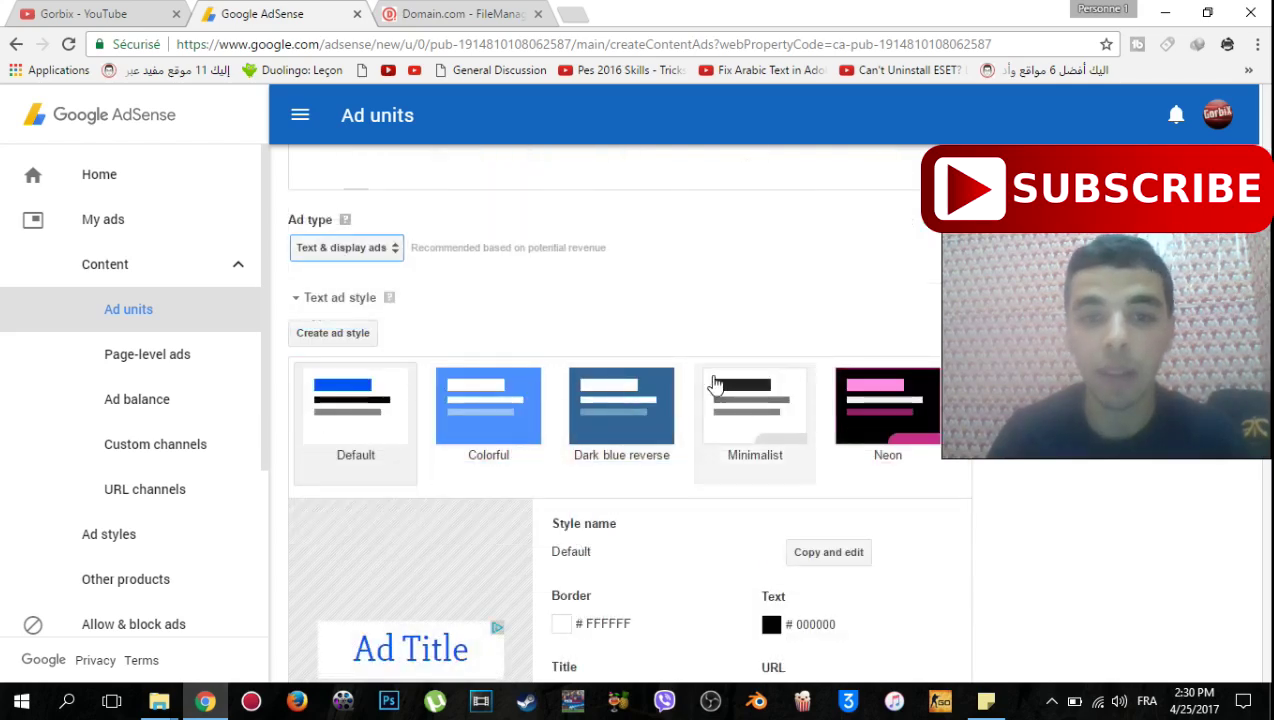
{"action": "scroll", "coordinate": [757, 410], "scroll_direction": "down", "scroll_amount": 1}
{"action": "scroll", "coordinate": [880, 408], "scroll_direction": "up", "scroll_amount": 1}
{"action": "left_click", "coordinate": [907, 406]}
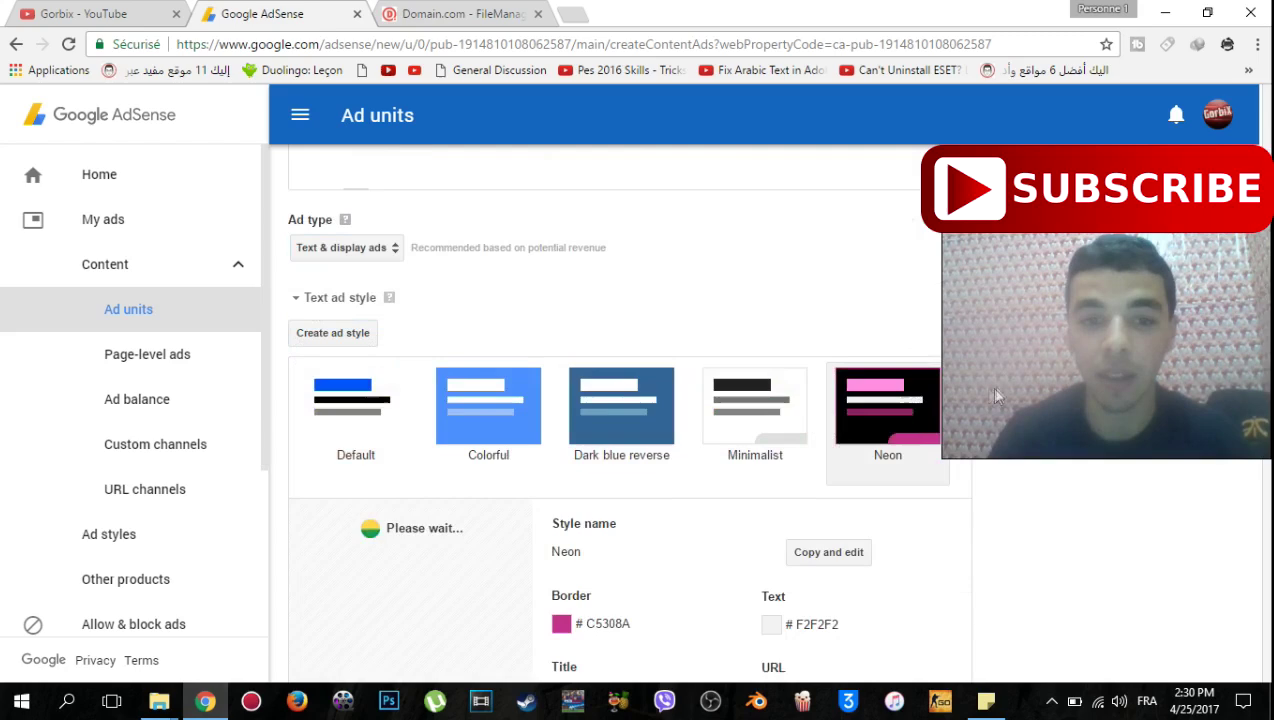
{"action": "scroll", "coordinate": [1000, 356], "scroll_direction": "down", "scroll_amount": 7}
{"action": "scroll", "coordinate": [1000, 350], "scroll_direction": "up", "scroll_amount": 4}
{"action": "scroll", "coordinate": [505, 400], "scroll_direction": "up", "scroll_amount": 2}
{"action": "scroll", "coordinate": [508, 402], "scroll_direction": "down", "scroll_amount": 4}
{"action": "scroll", "coordinate": [575, 372], "scroll_direction": "down", "scroll_amount": 3}
{"action": "scroll", "coordinate": [450, 320], "scroll_direction": "up", "scroll_amount": 1}
{"action": "left_click", "coordinate": [296, 220]}
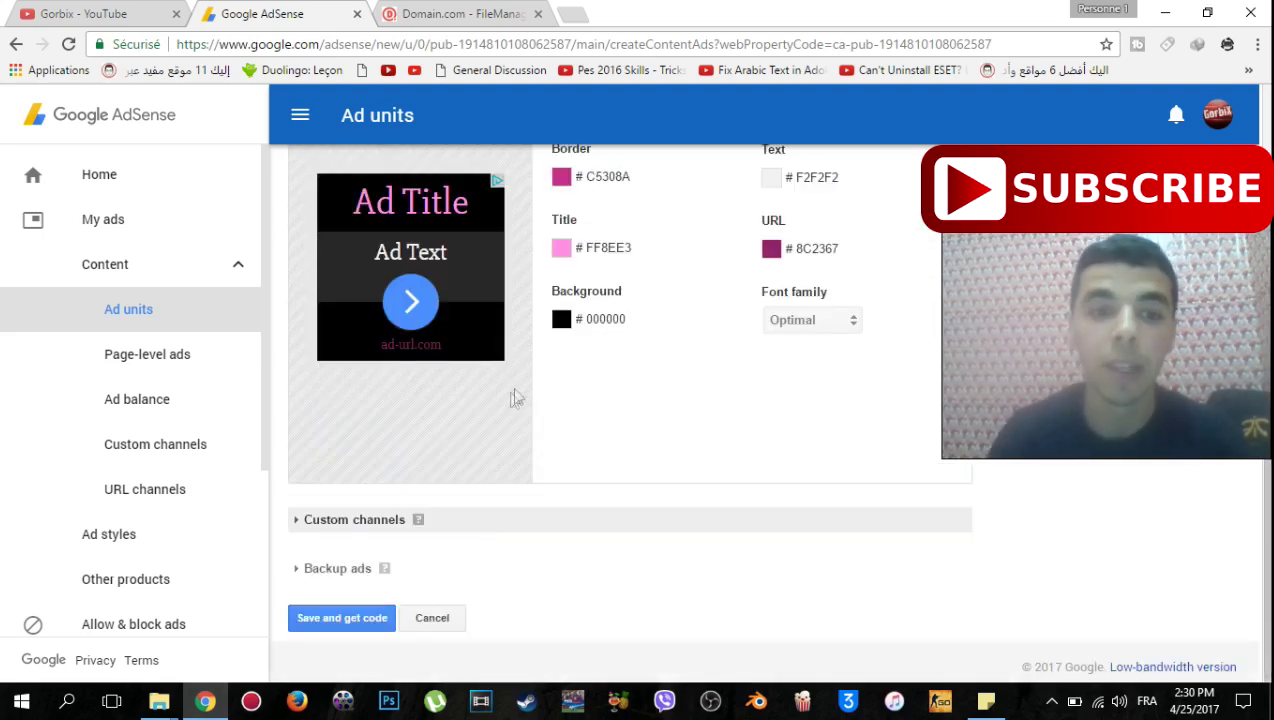
{"action": "left_click", "coordinate": [342, 620]}
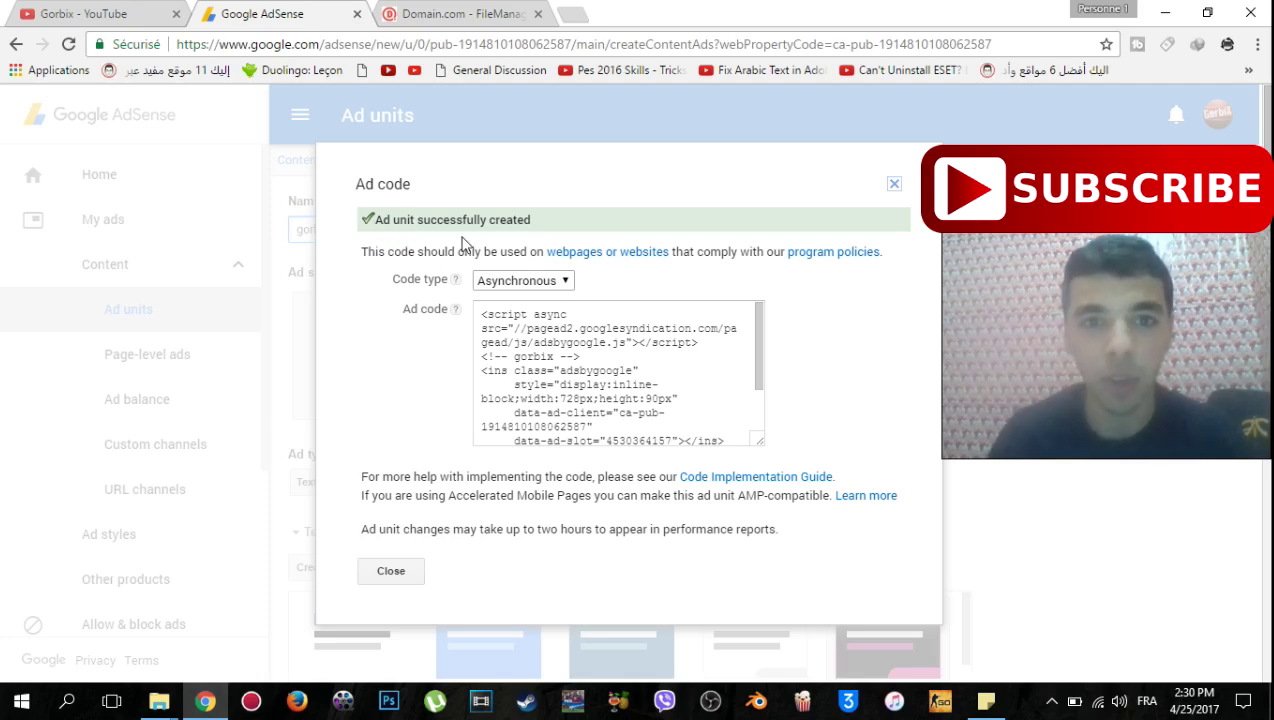
Copy the complete asynchronous ad code and close the ad code window.
{"action": "left_click", "coordinate": [534, 341]}
{"action": "key", "text": "ctrl+a"}
{"action": "key", "text": "ctrl+c"}
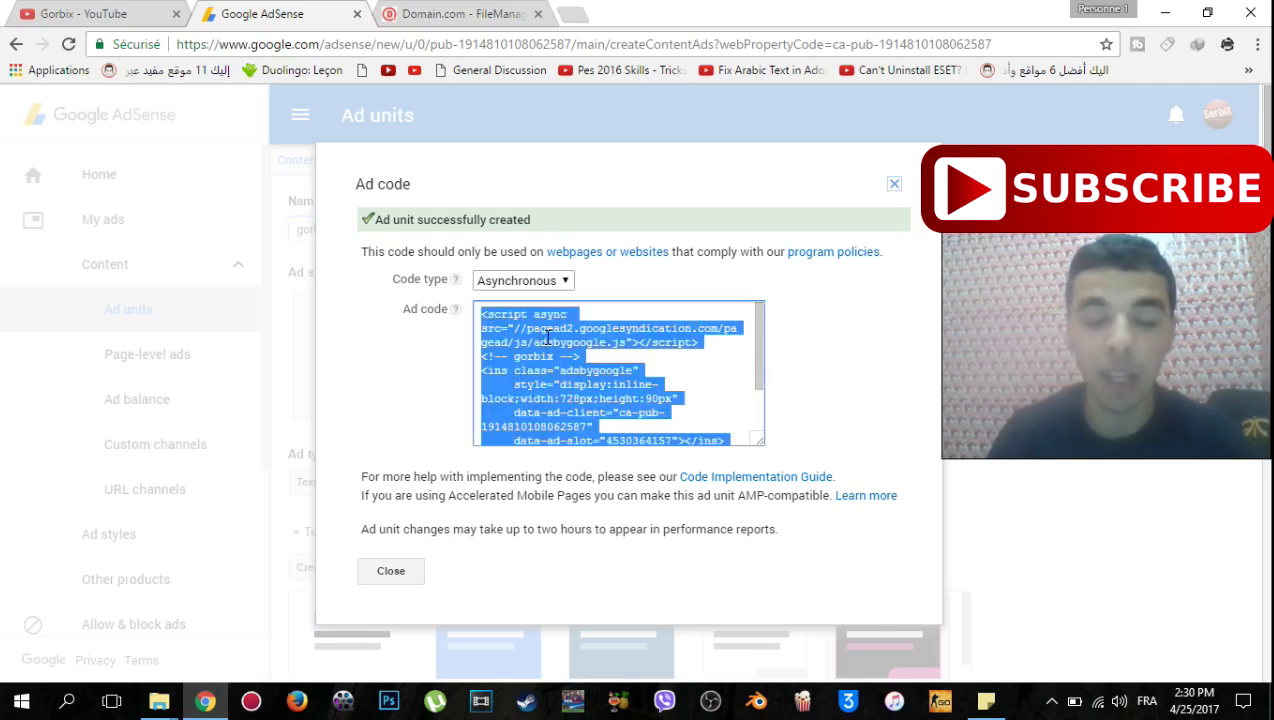
{"action": "right_click", "coordinate": [547, 343]}
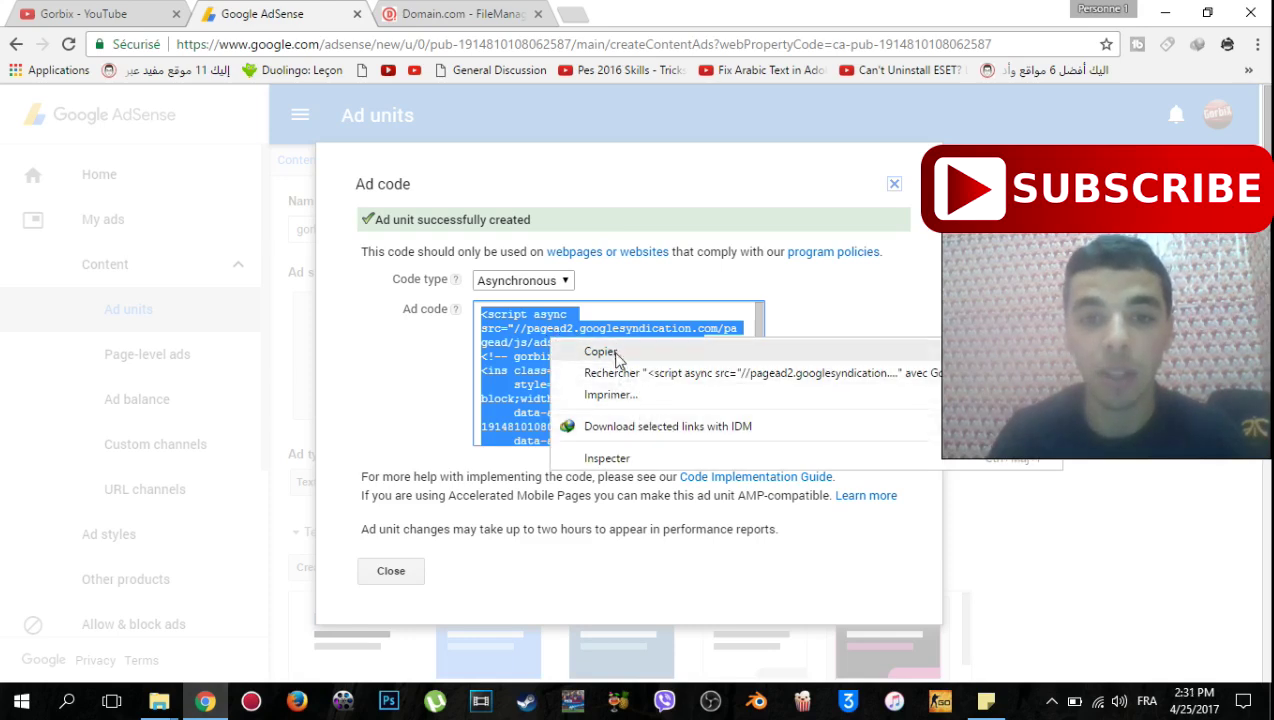
{"action": "left_click", "coordinate": [601, 352]}
{"action": "left_click", "coordinate": [894, 184]}
Switch to the Domain.com FileManager and open the dz-techpc folder inside public_html.
{"action": "left_click", "coordinate": [423, 12]}
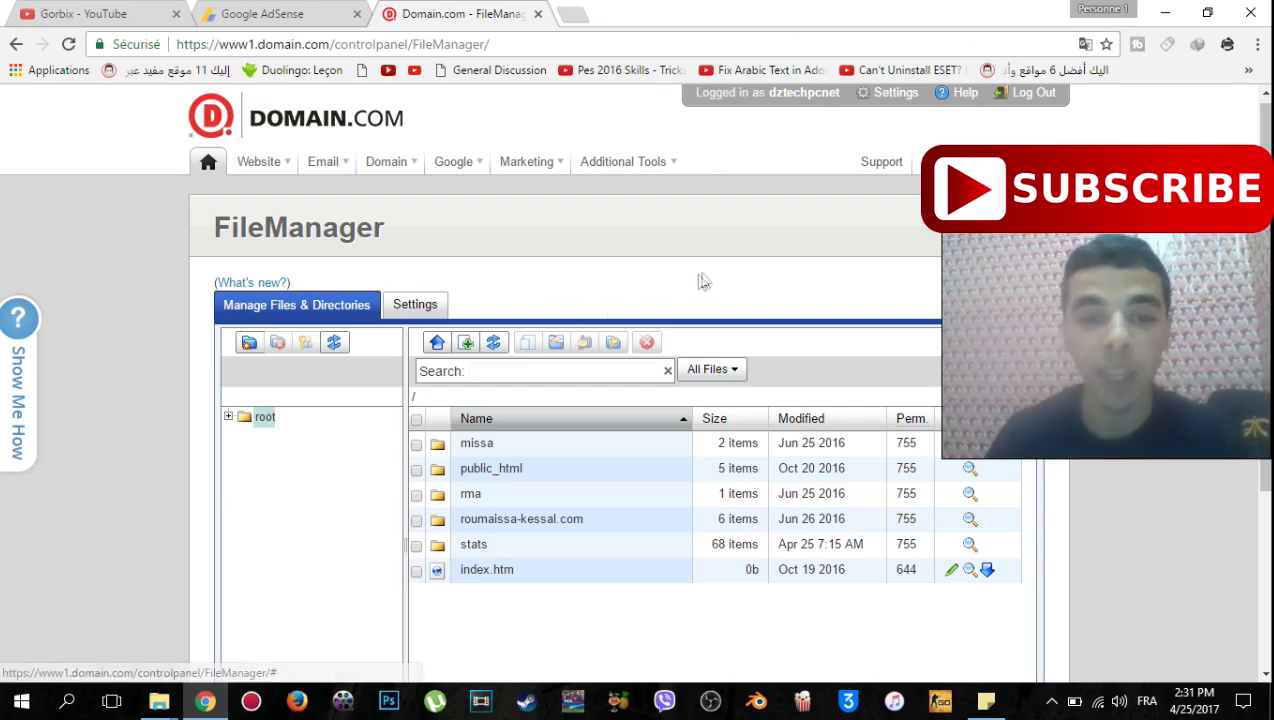
{"action": "scroll", "coordinate": [527, 371], "scroll_direction": "down", "scroll_amount": 1}
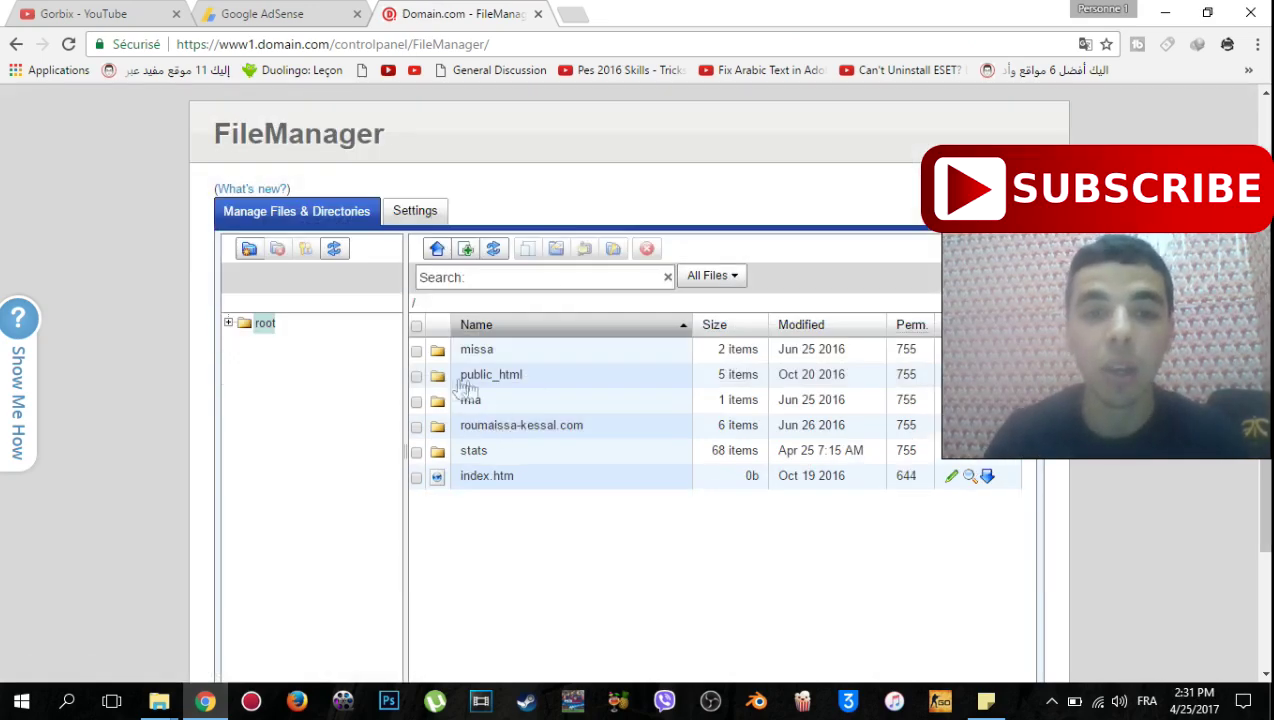
{"action": "double_click", "coordinate": [447, 380]}
{"action": "double_click", "coordinate": [437, 382]}
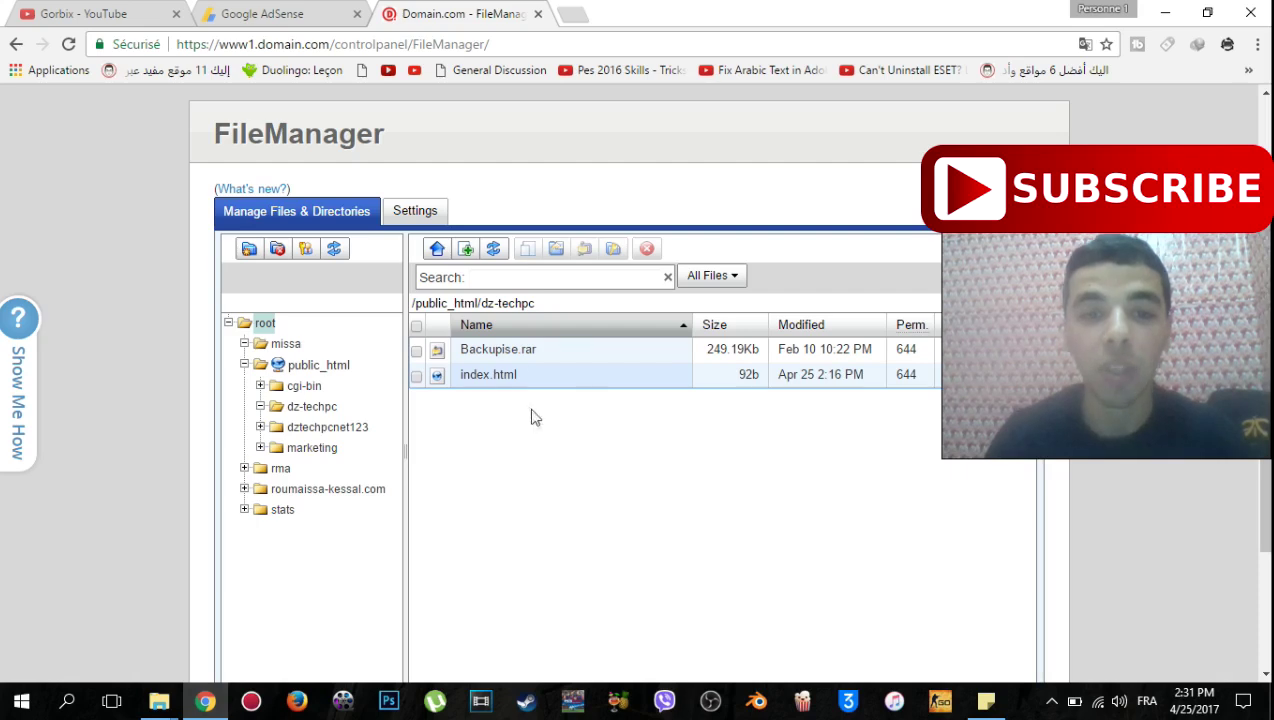
Open index.html for editing and paste the ad code between the download link and the closing html tag.
{"action": "left_click", "coordinate": [498, 376]}
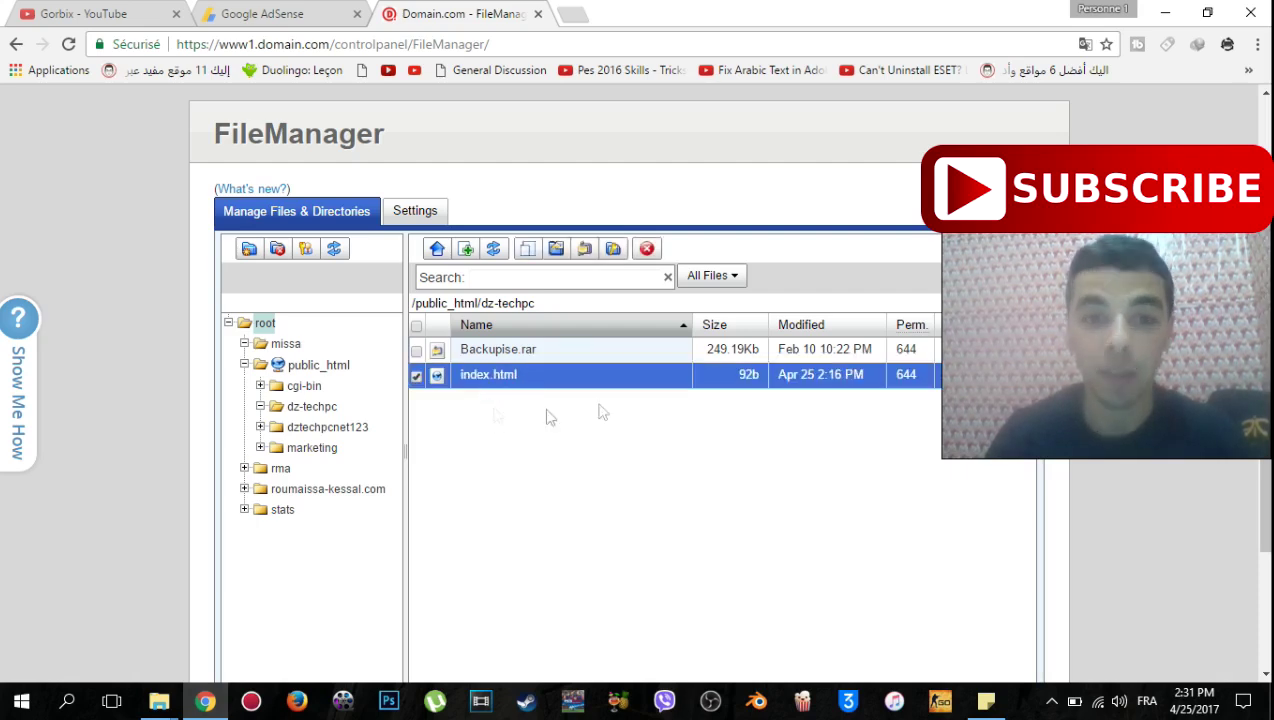
{"action": "right_click", "coordinate": [489, 381]}
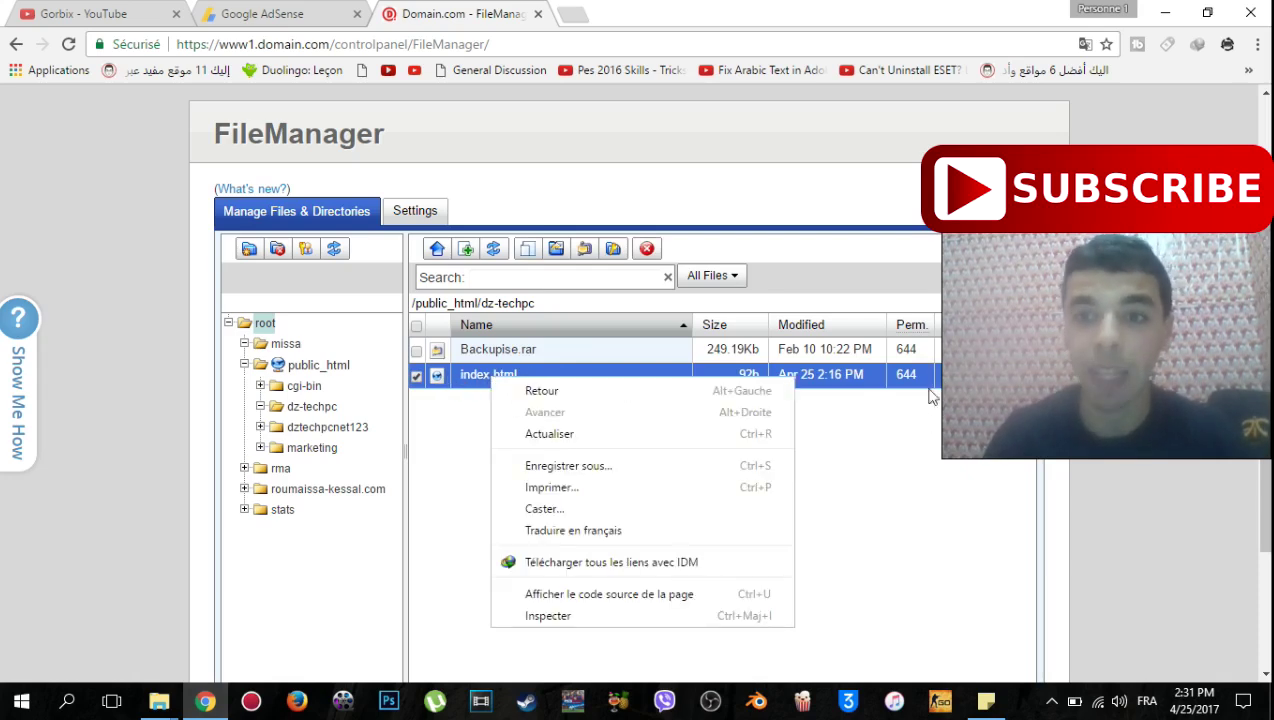
{"action": "left_click", "coordinate": [969, 472]}
{"action": "scroll", "coordinate": [500, 330], "scroll_direction": "up", "scroll_amount": 2}
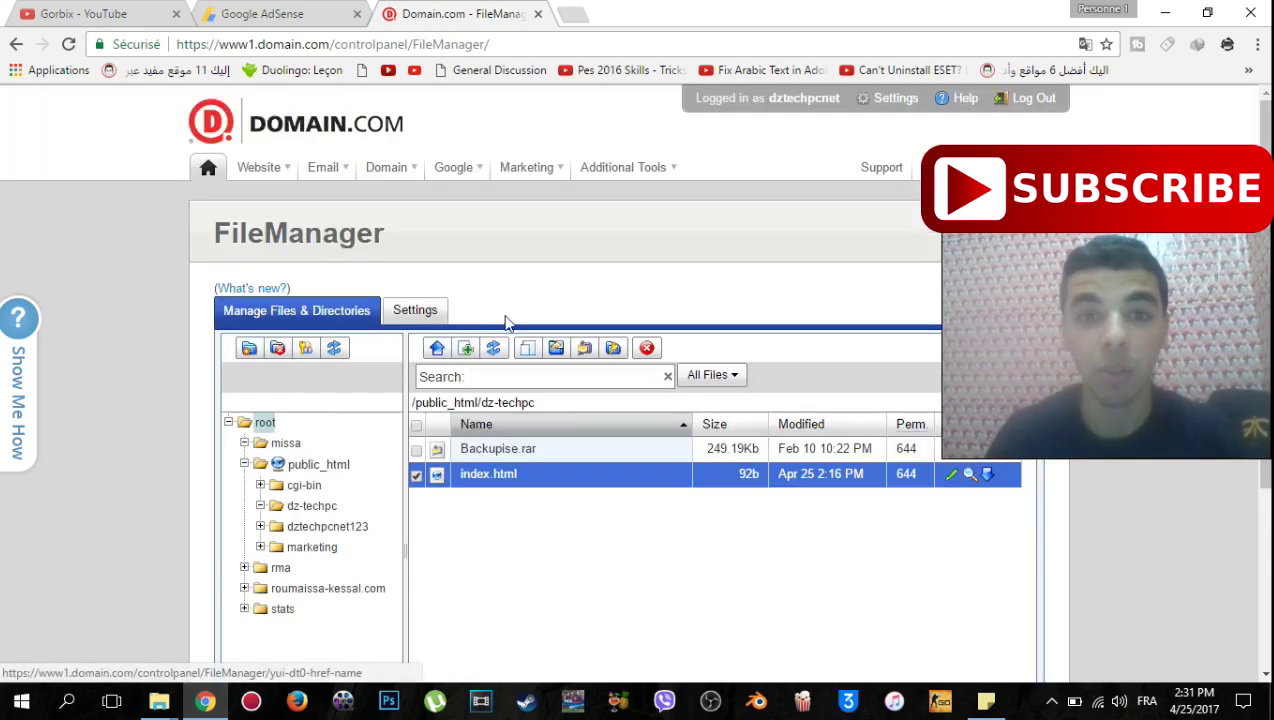
{"action": "left_click", "coordinate": [950, 474]}
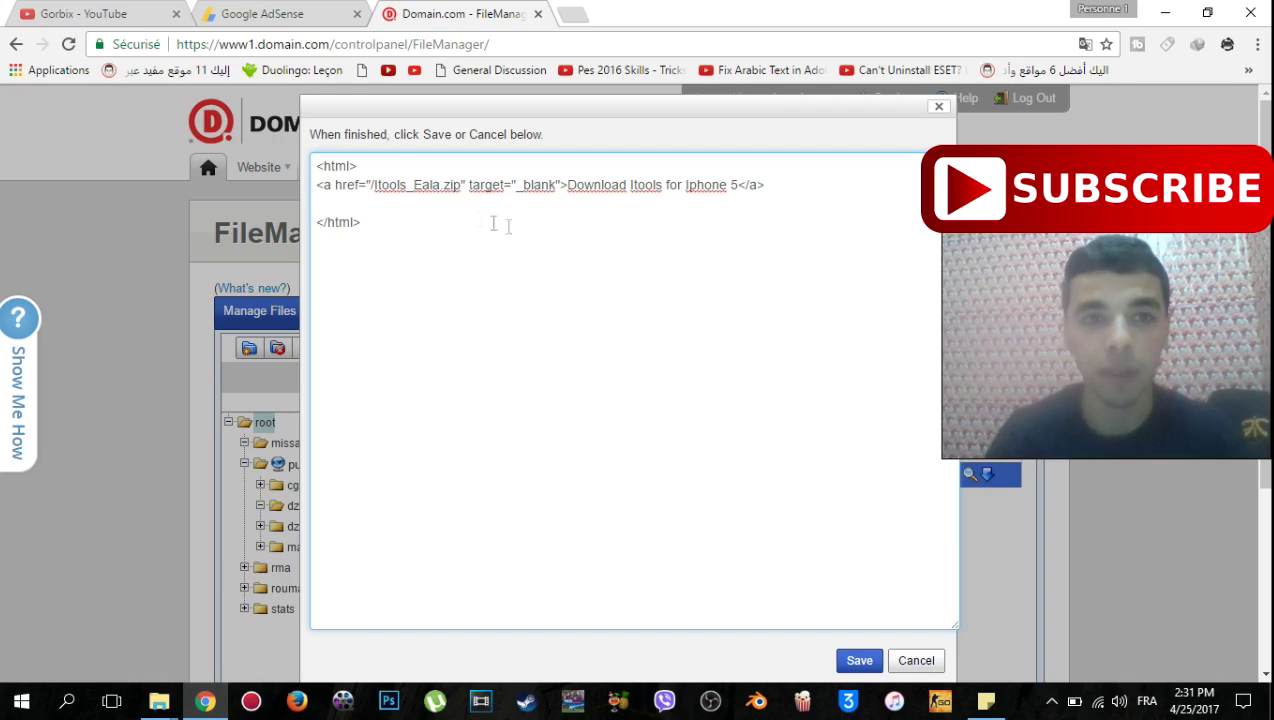
{"action": "right_click", "coordinate": [350, 207]}
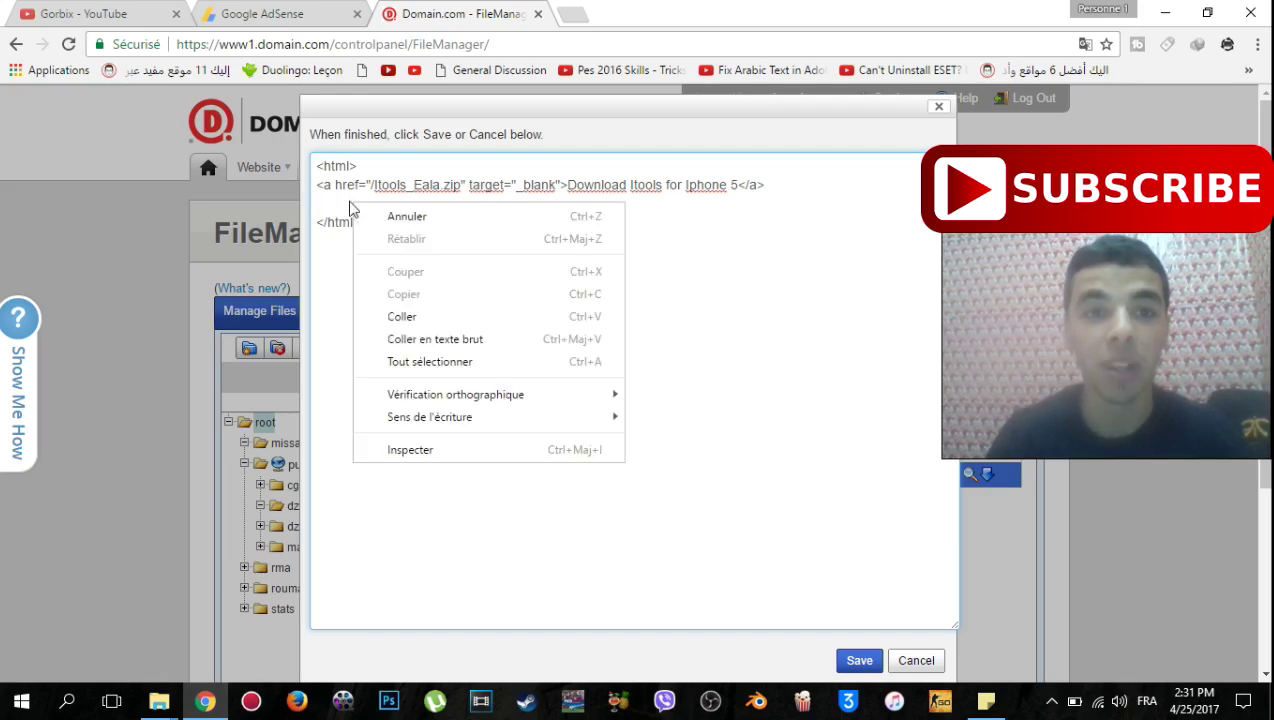
{"action": "left_click", "coordinate": [400, 316]}
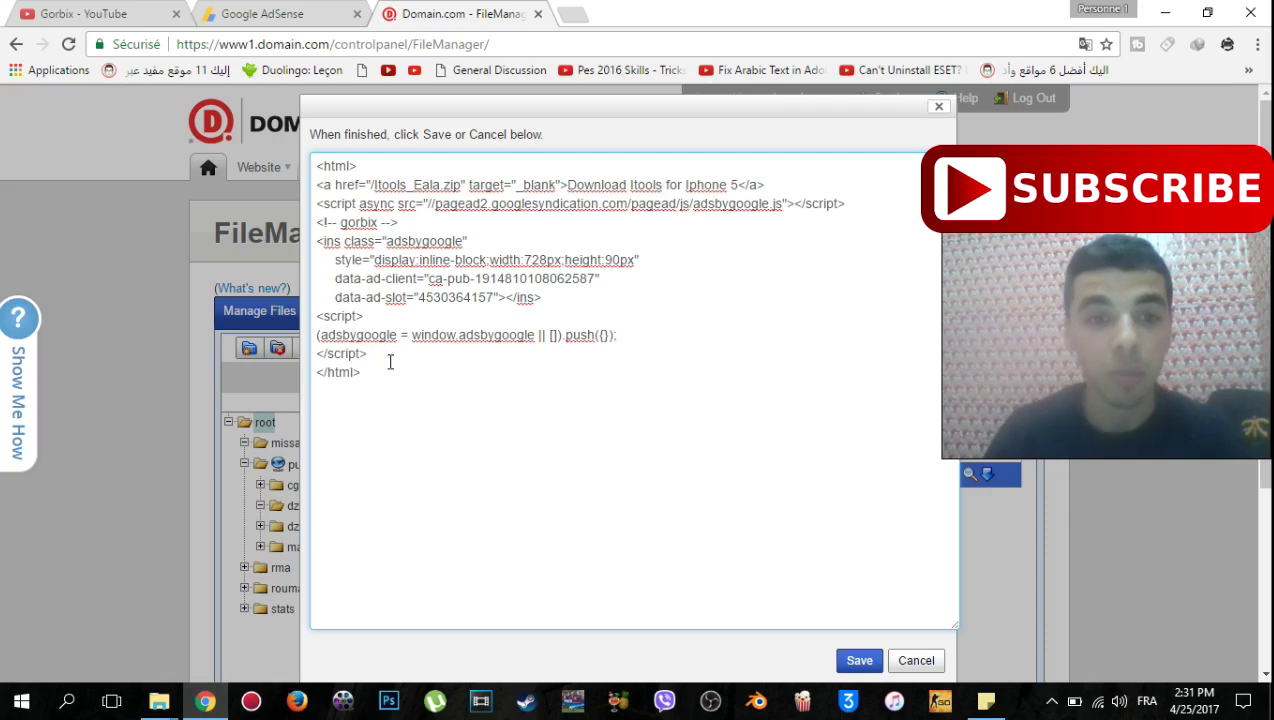
Paste a second copy of the ad code below the closing html tag and delete that copy.
{"action": "left_click_drag", "start_coordinate": [375, 355], "coordinate": [314, 205]}
{"action": "key", "text": "ctrl+c"}
{"action": "left_click", "coordinate": [590, 405]}
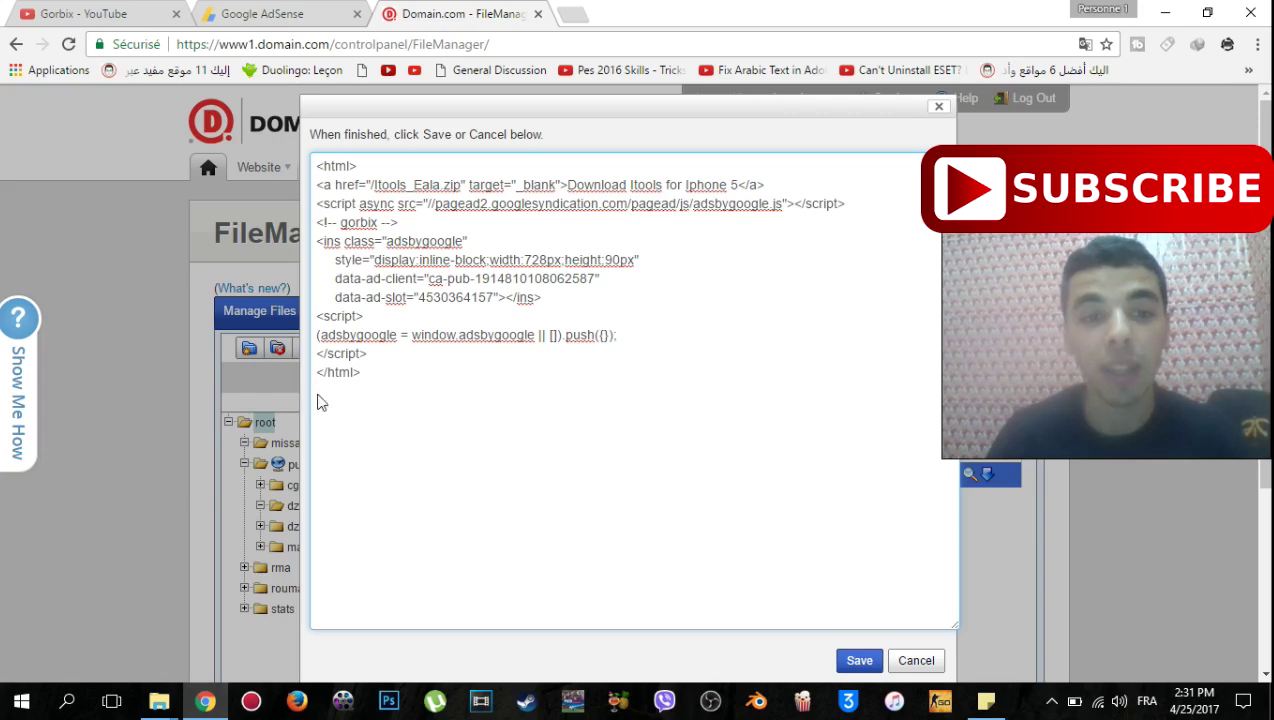
{"action": "right_click", "coordinate": [320, 401]}
{"action": "left_click", "coordinate": [330, 507]}
{"action": "left_click_drag", "start_coordinate": [392, 551], "coordinate": [296, 400]}
{"action": "key", "text": "BackSpace"}
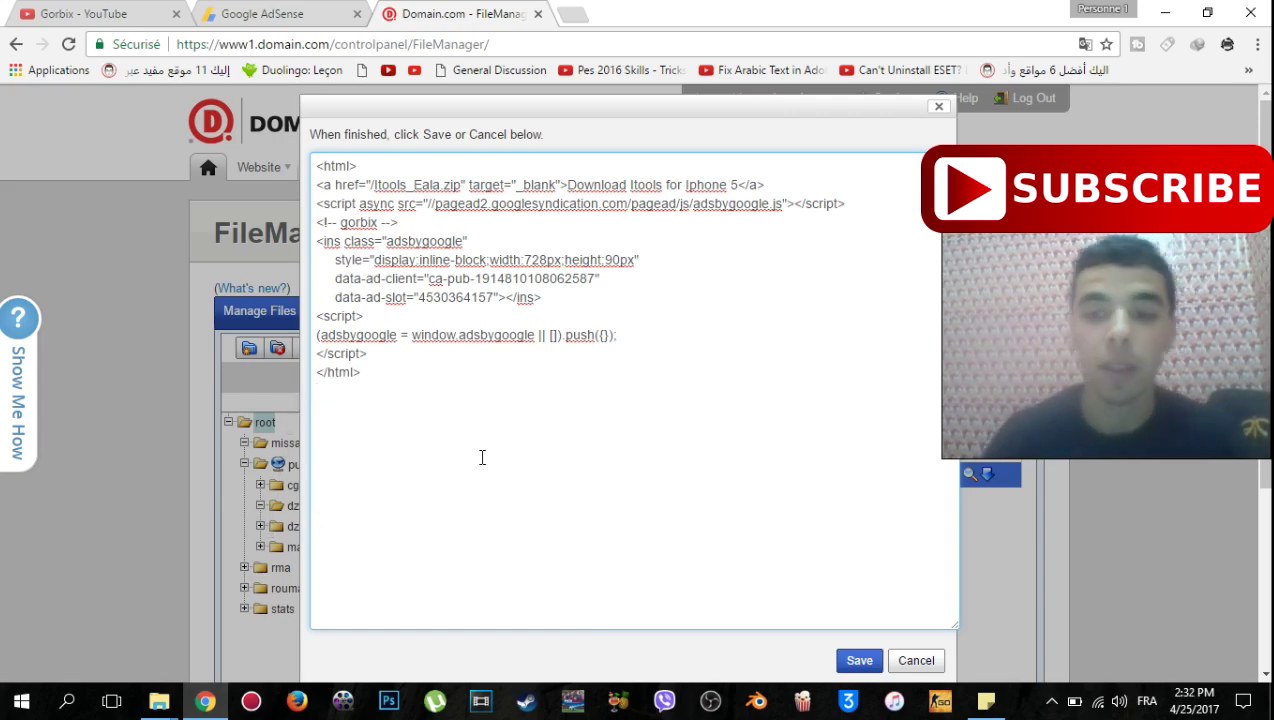
Save index.html and load dz-techpc.net in a new tab to check the ad on the page.
{"action": "left_click", "coordinate": [859, 660]}
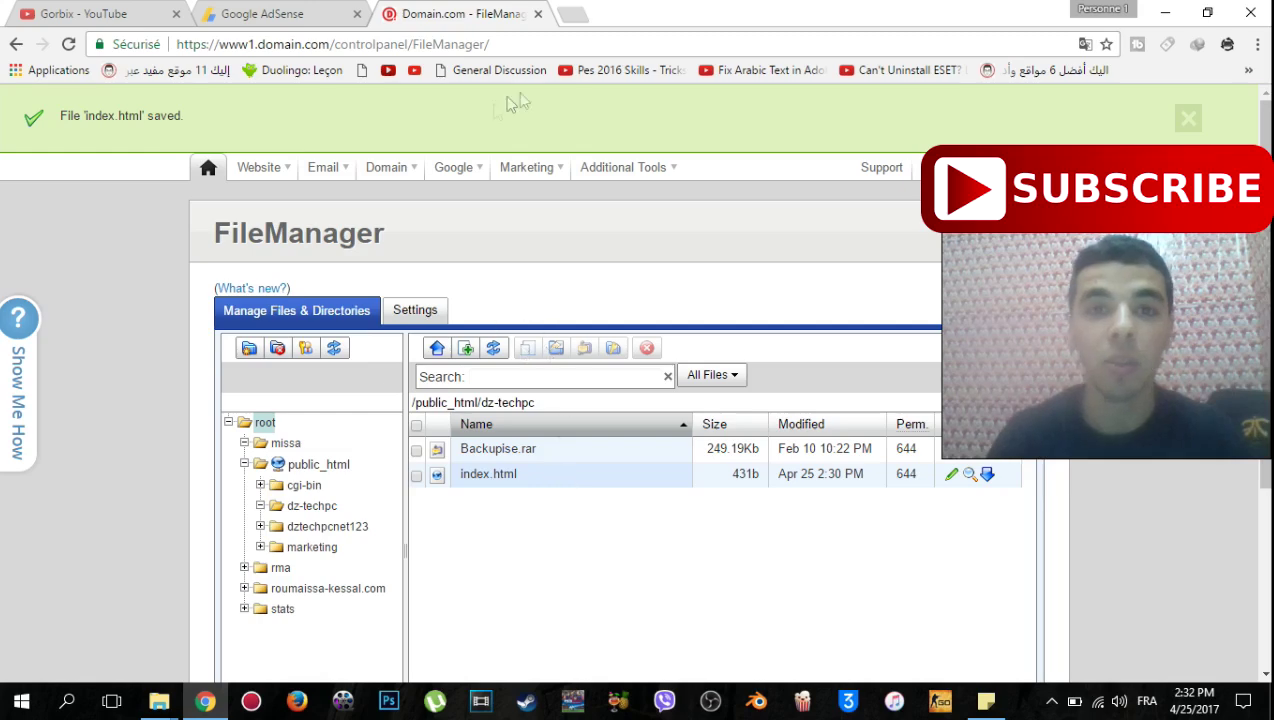
{"action": "left_click", "coordinate": [571, 12]}
{"action": "type", "text": "dz-techpc.net"}
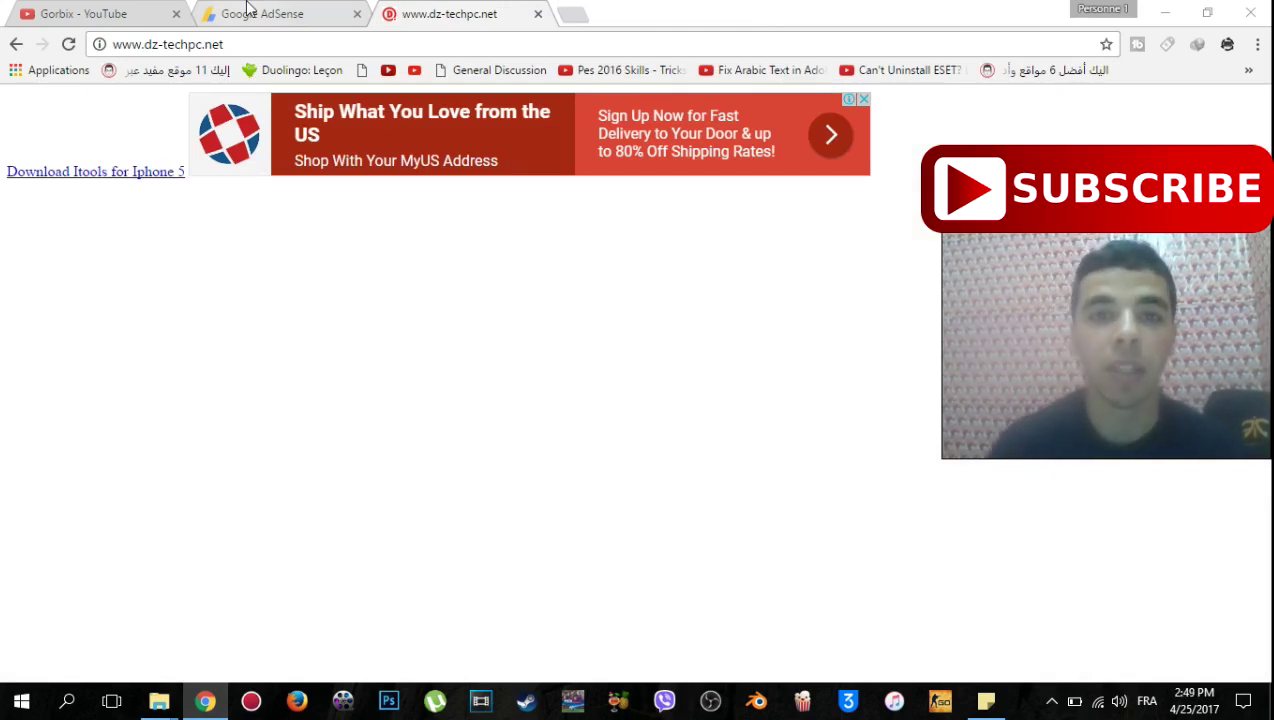
{"action": "left_click", "coordinate": [32, 8]}
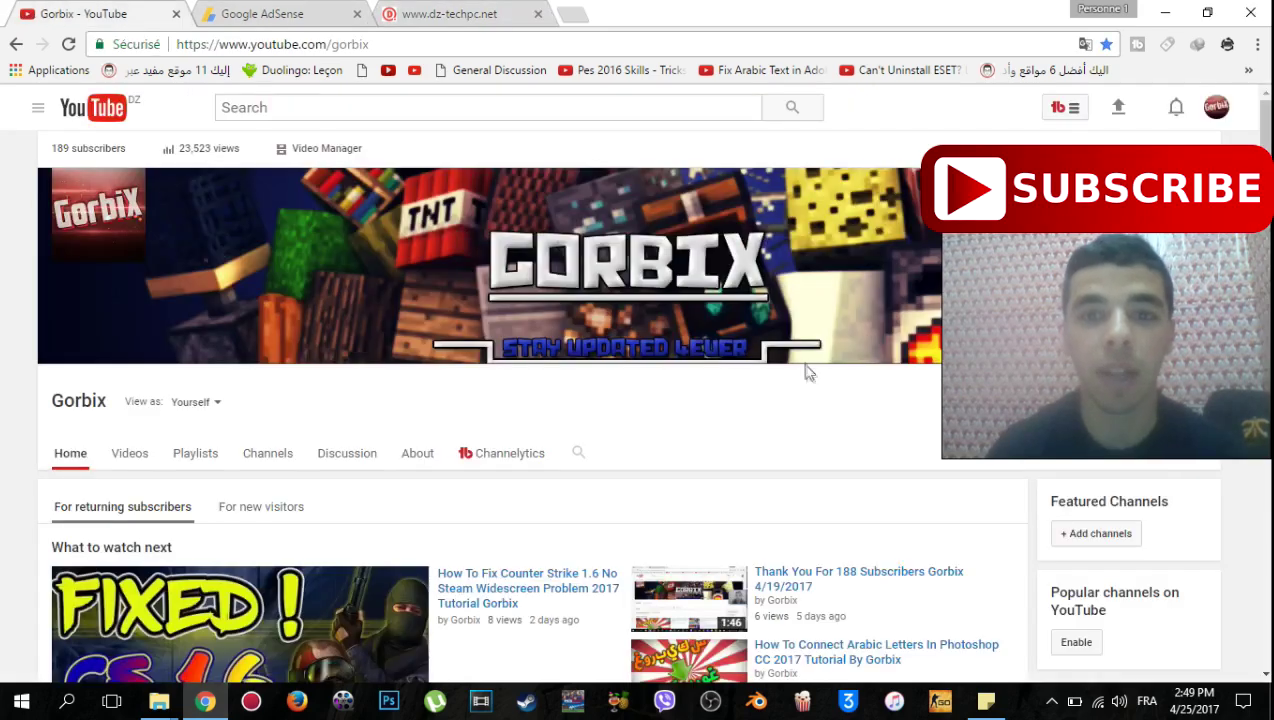